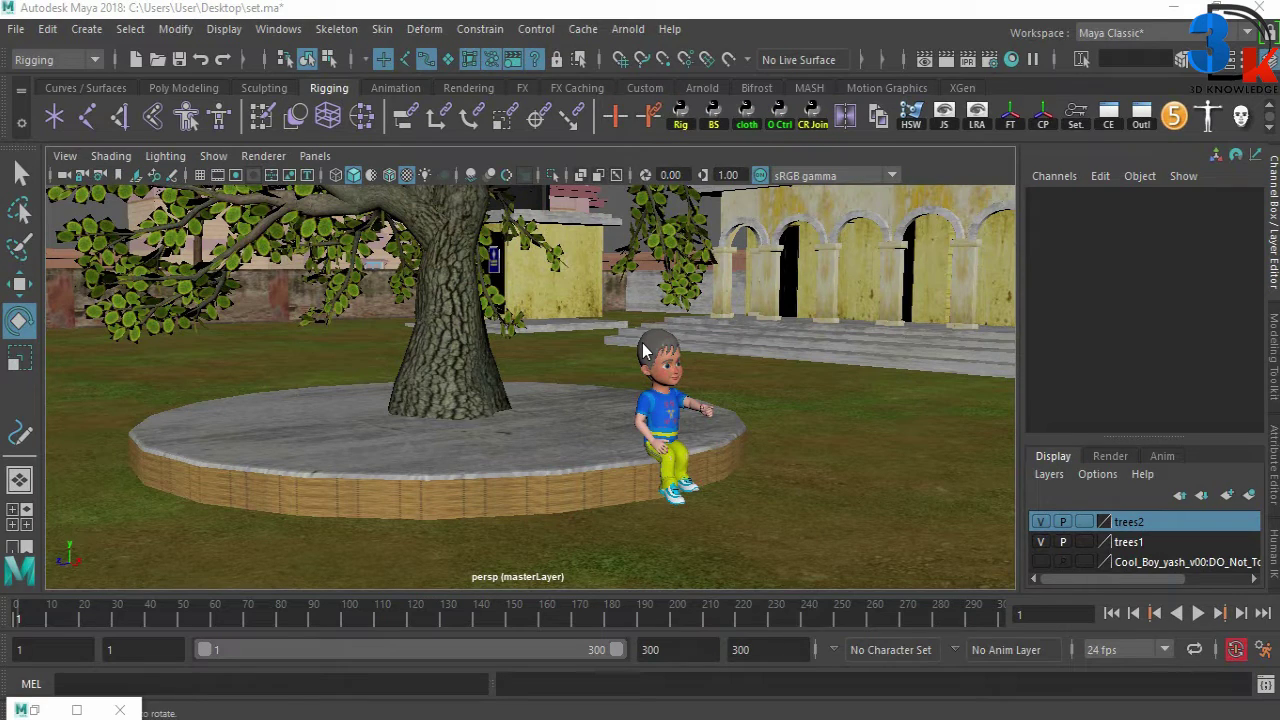
Orbit and dolly the perspective view around the tree and the seated boy, then bring up the File menu
mouse_move(645, 372)
left_mouse_down("alt")
mouse_move(670, 408)
mouse_move(643, 423)
left_mouse_up("alt")
mouse_move(643, 423)
right_mouse_down("alt")
mouse_move(606, 391)
mouse_move(591, 397)
right_mouse_up("alt")
right_click_drag(671, 408, 518, 393, "alt")
mouse_move(518, 393)
left_mouse_down("alt")
mouse_move(603, 443)
mouse_move(477, 494)
left_mouse_up("alt")
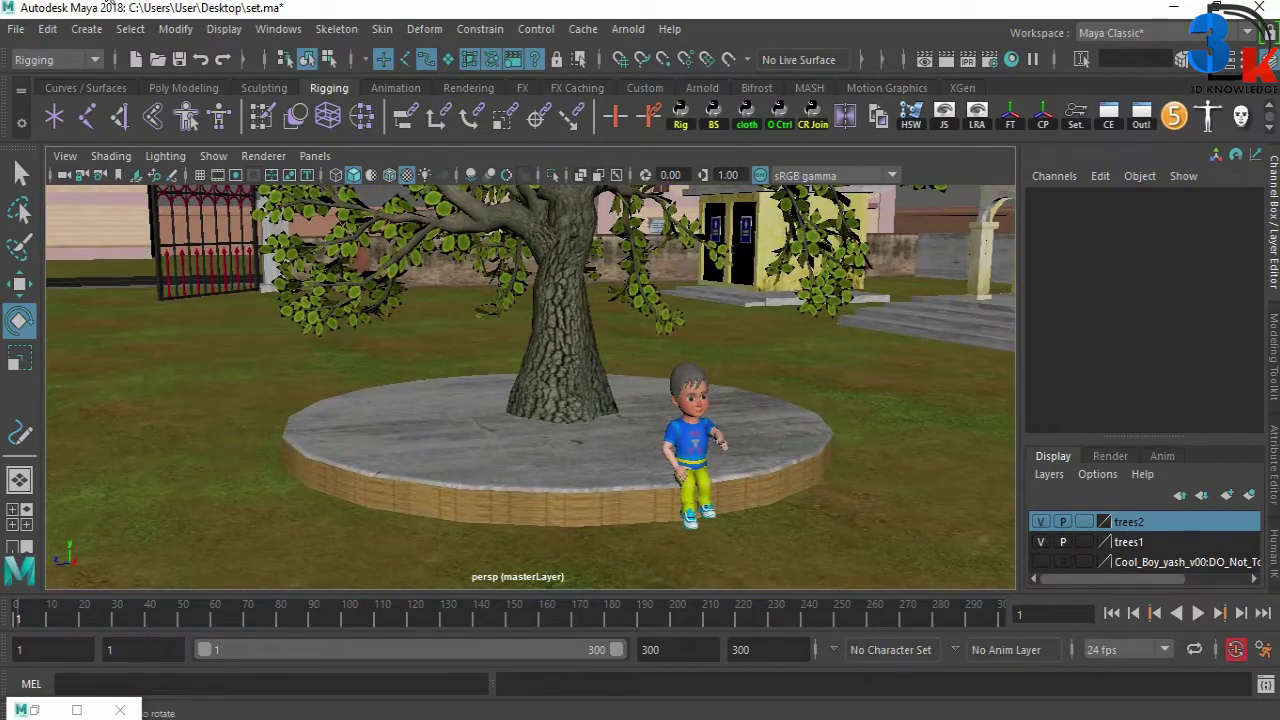
left_click(16, 28)
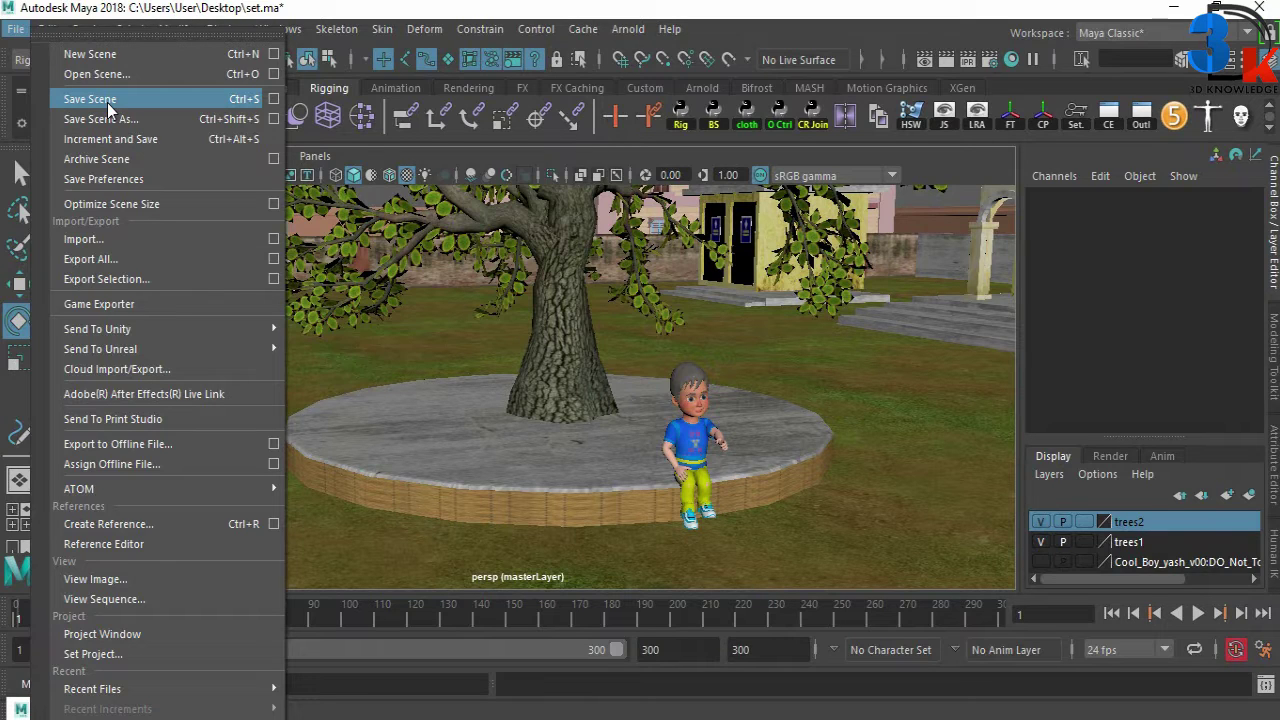
Dismiss the File menu, orbit around the tree, and start Save Scene As in the Desktop folder
left_click(540, 482)
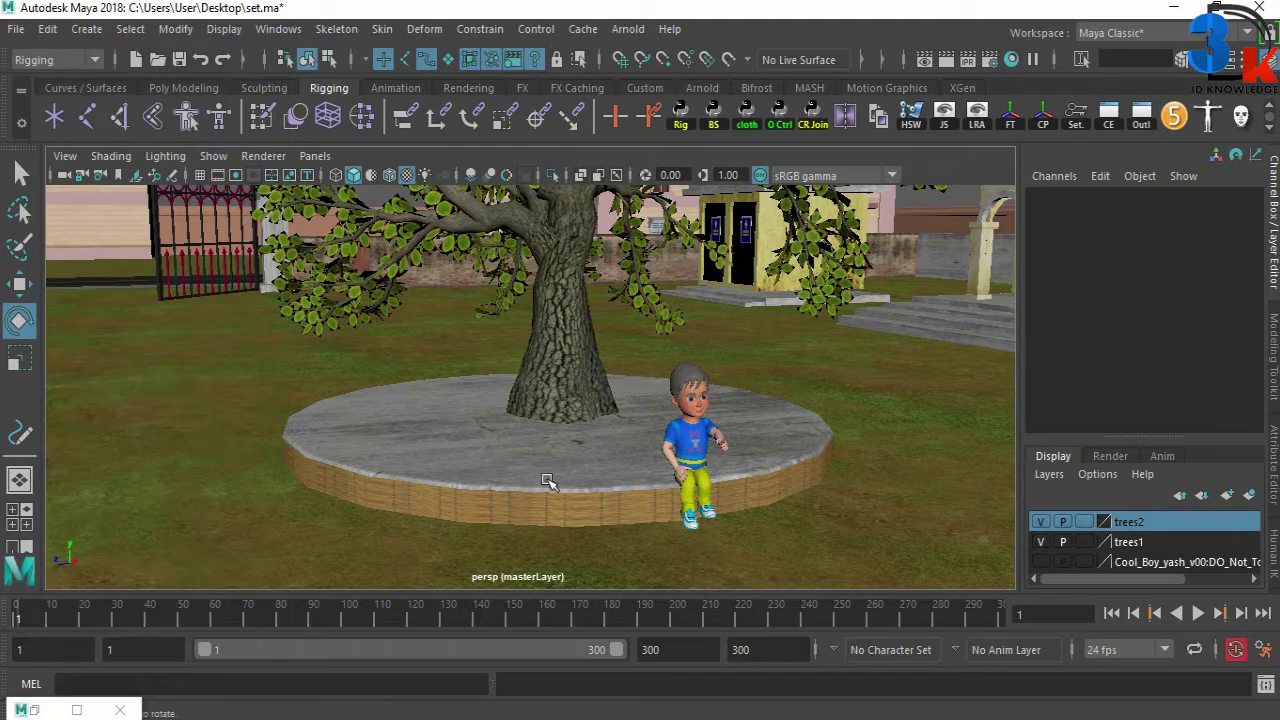
mouse_move(571, 437)
left_mouse_down("alt")
mouse_move(565, 455)
mouse_move(509, 437)
mouse_move(534, 531)
mouse_move(640, 503)
mouse_move(577, 477)
mouse_move(606, 403)
mouse_move(609, 443)
mouse_move(560, 420)
left_mouse_up("alt")
left_click(16, 29)
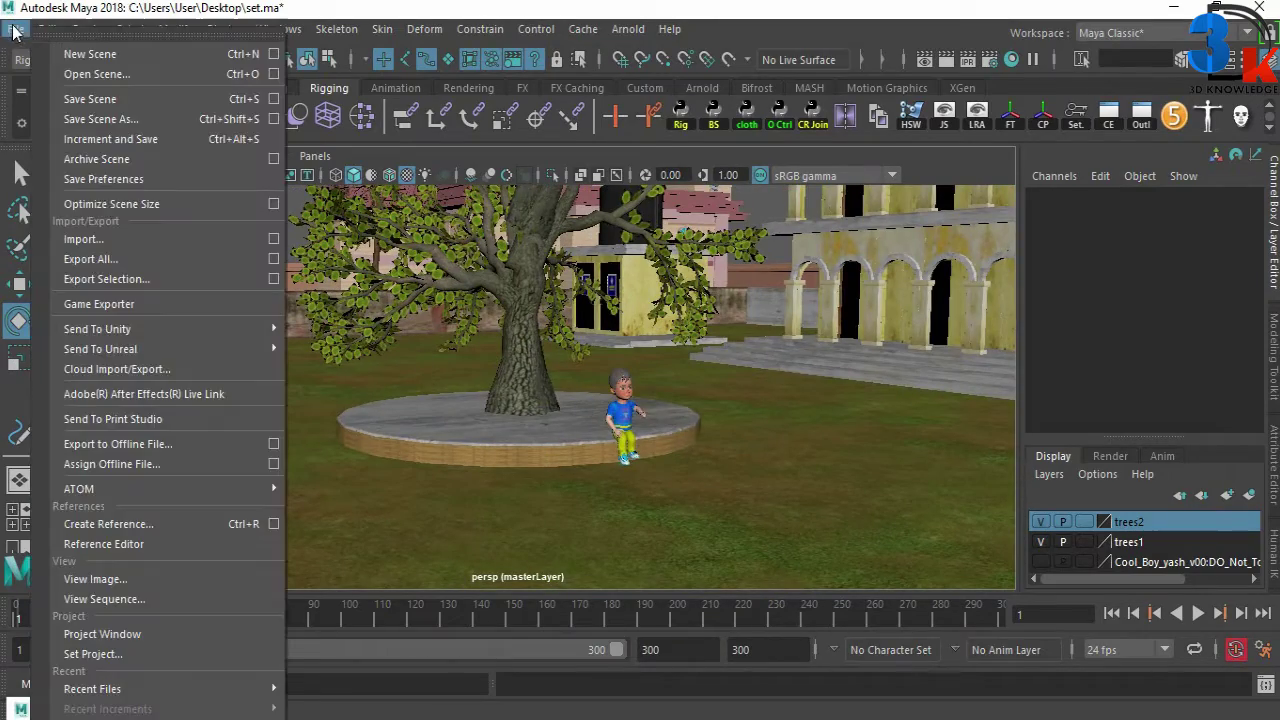
left_click(148, 122)
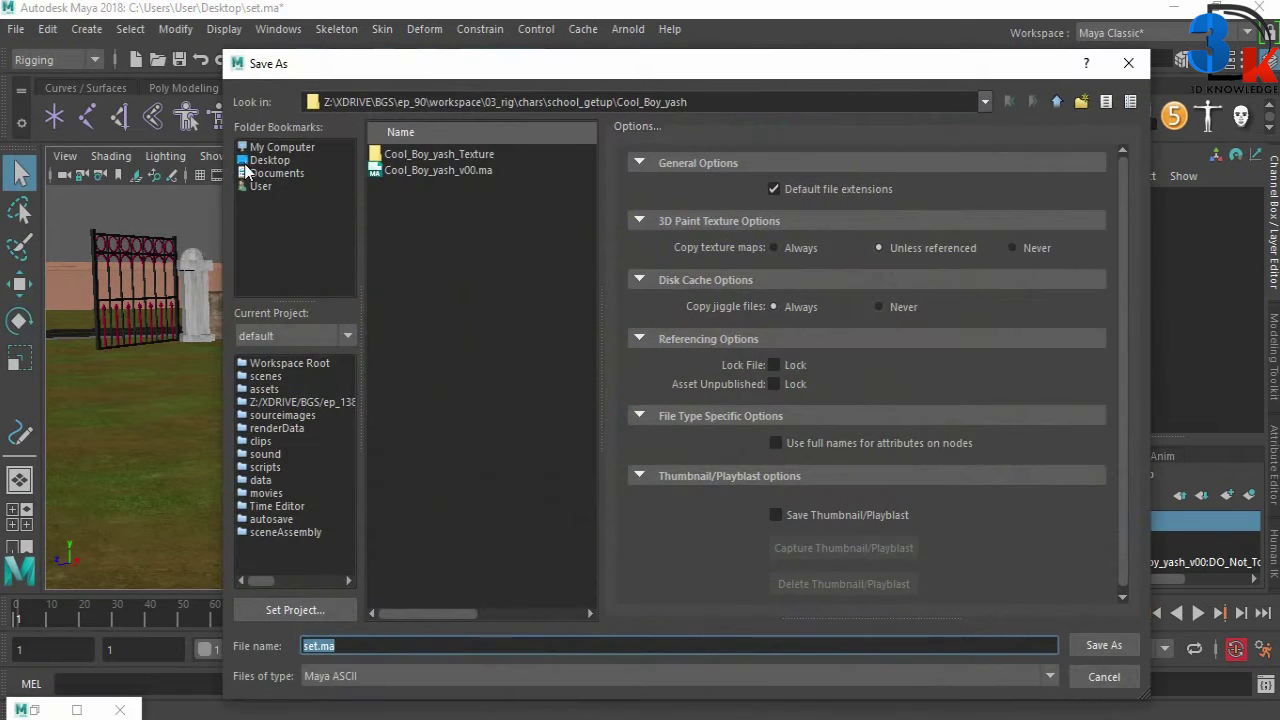
left_click(262, 160)
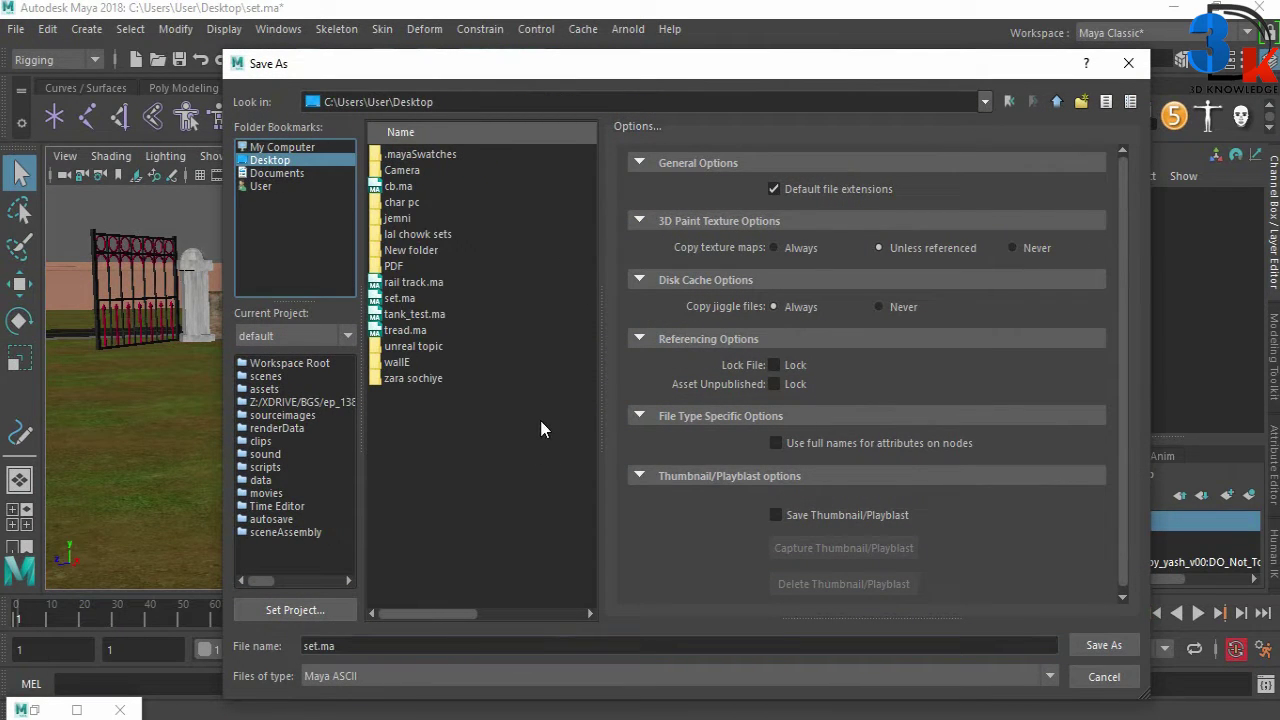
Save the park scene to the Desktop as 'animation', a Maya ASCII file
double_click(371, 650)
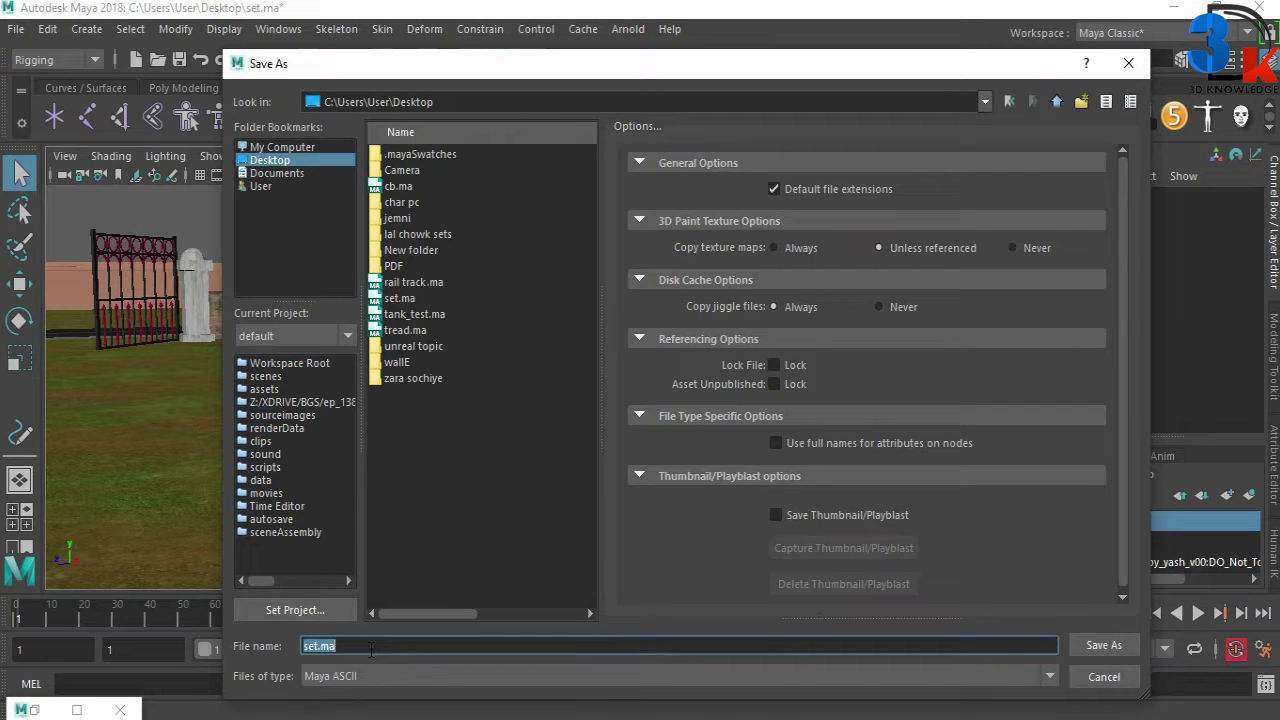
type("animation")
left_click(1097, 646)
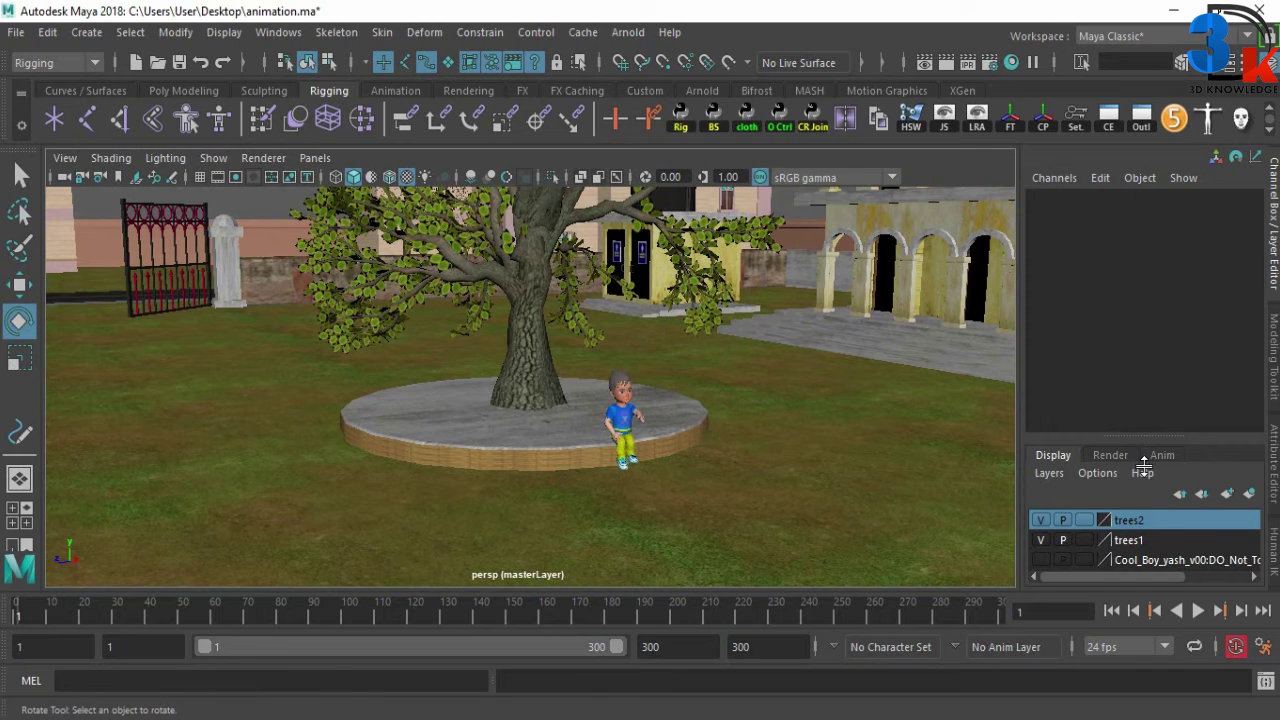
Collapse the Layer Editor below the channels and dolly the view slightly closer
left_click_drag(1143, 465, 1149, 537)
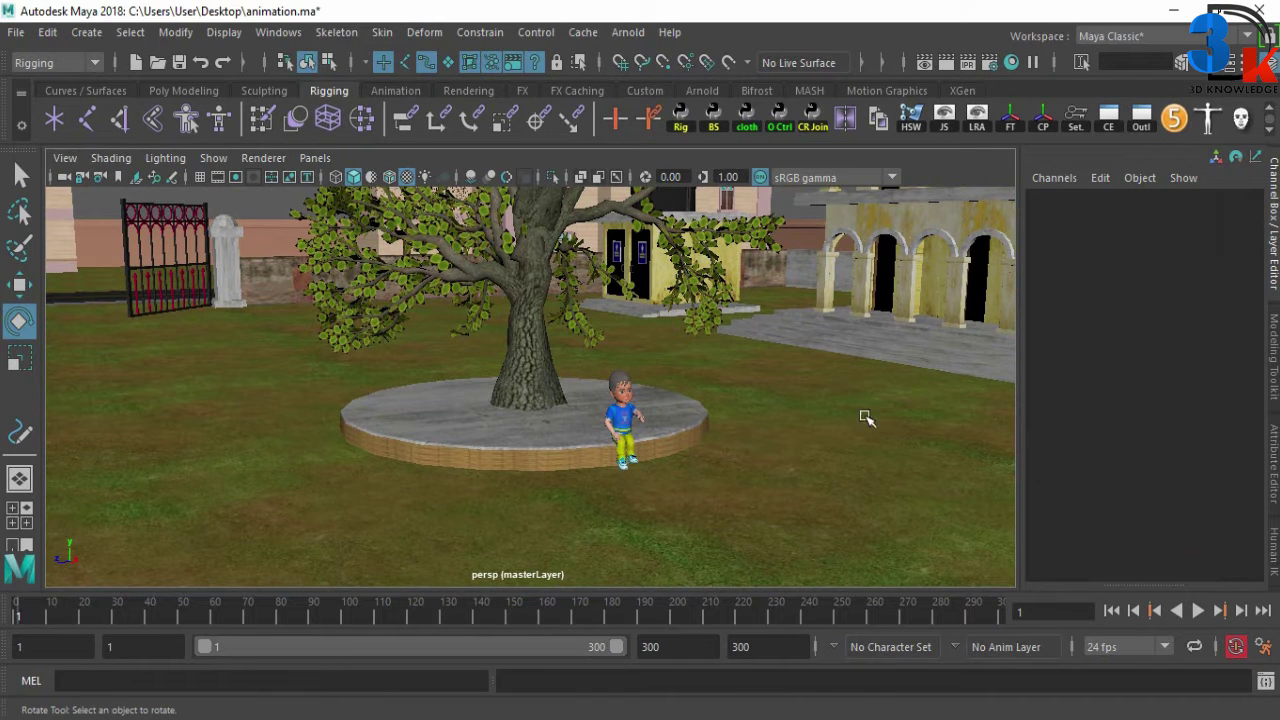
scroll(685, 395, "up", 1)
Optimize scene size, removing empty layers and sets, unused referenced items and brushes
left_click(16, 32)
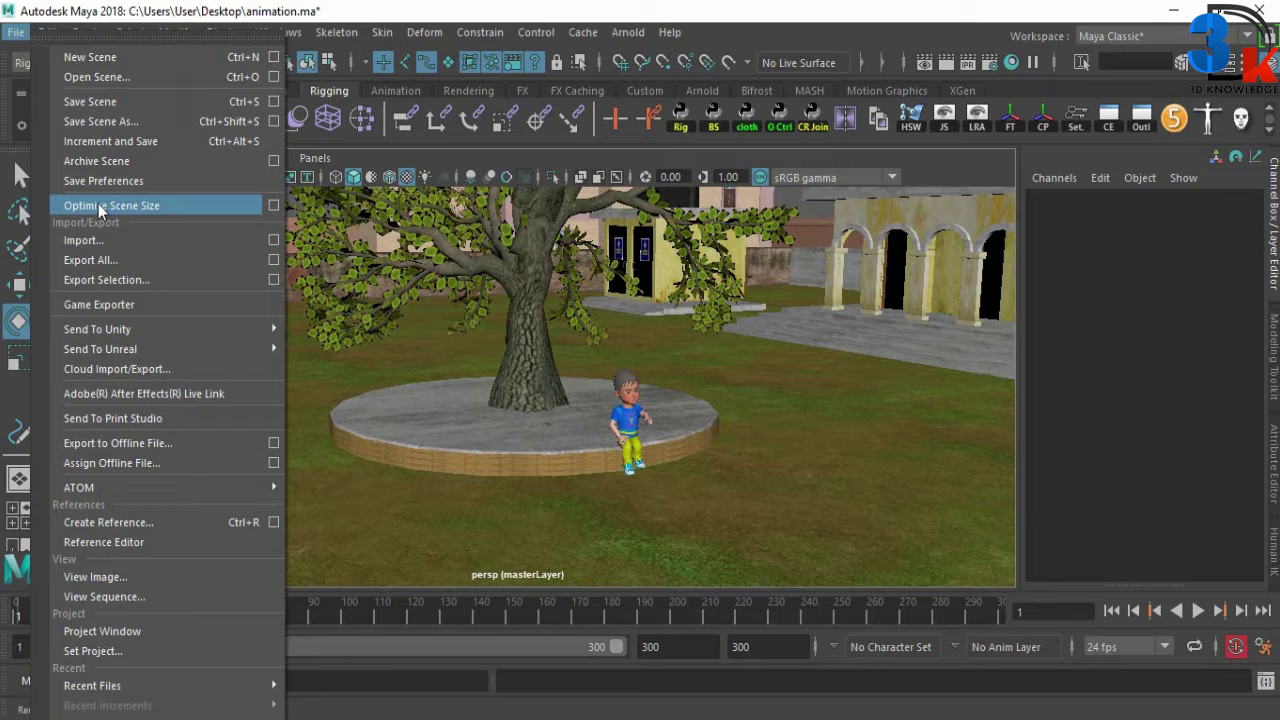
left_click(274, 206)
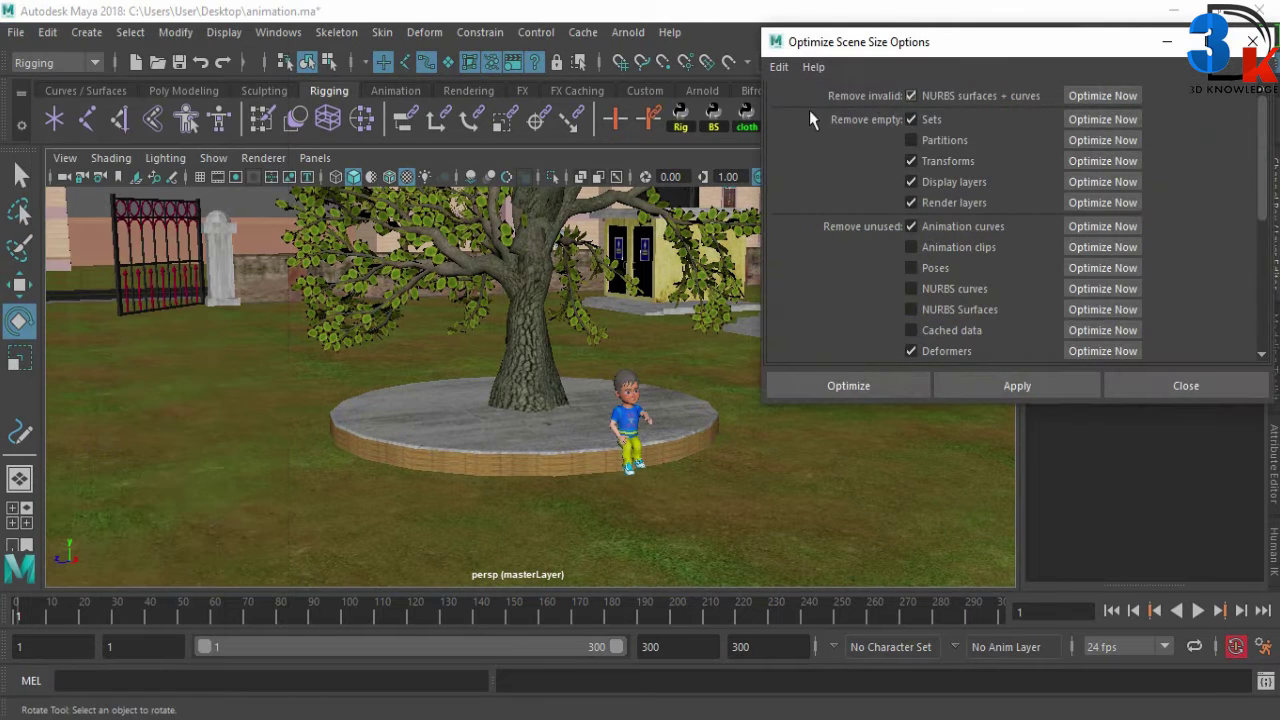
left_click(1252, 41)
left_click(16, 32)
left_click(95, 207)
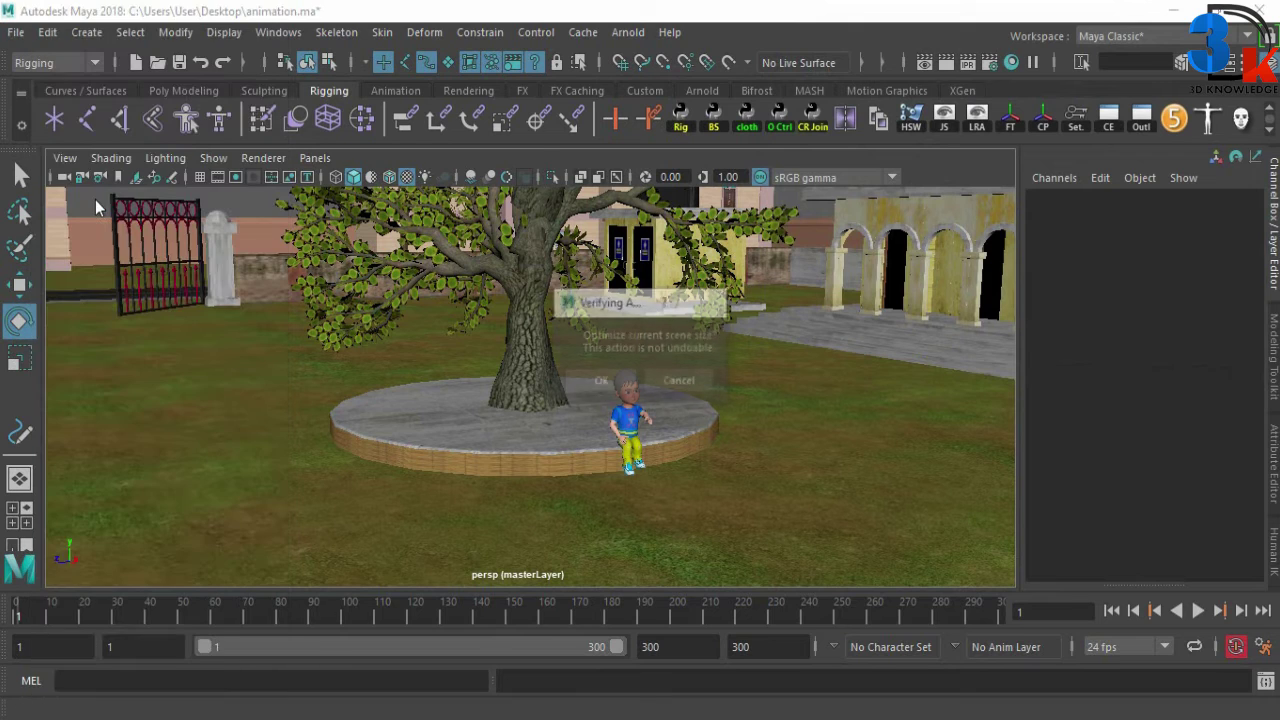
left_click(600, 381)
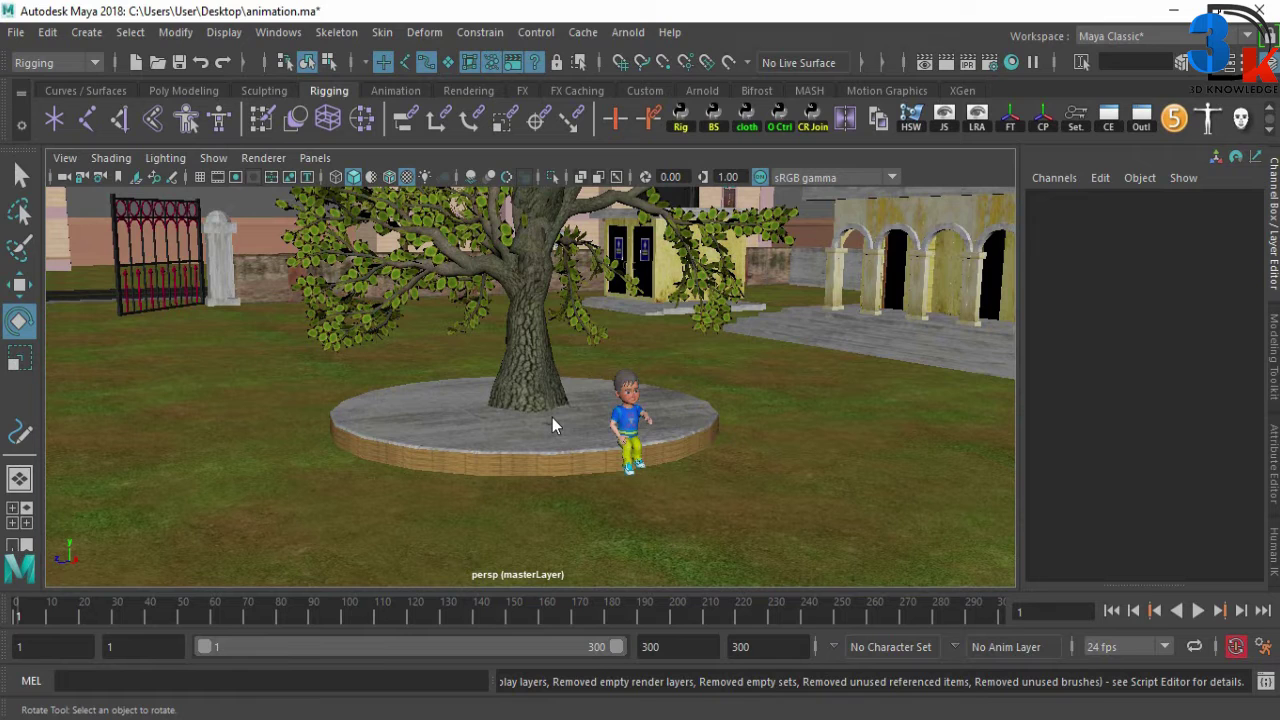
right_click_drag(521, 452, 523, 457, "alt")
Start Save Scene As and browse from the Desktop to New Volume (D:)
left_click(16, 32)
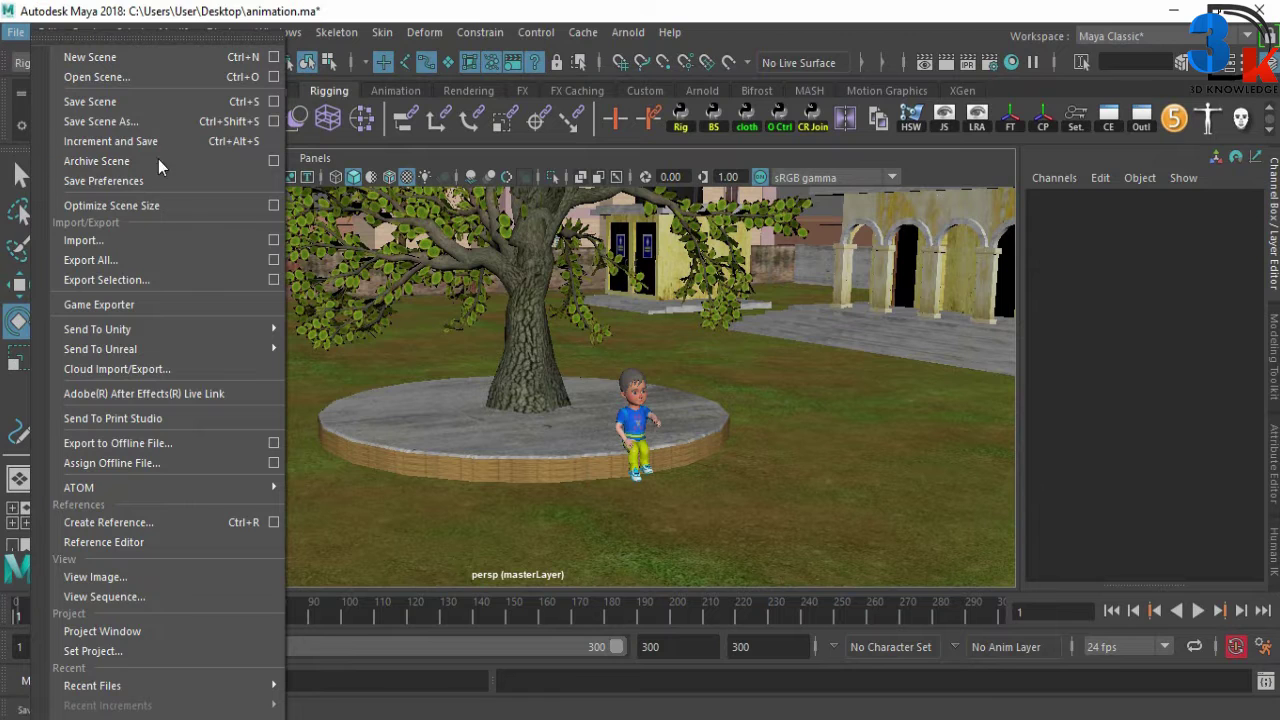
left_click(123, 121)
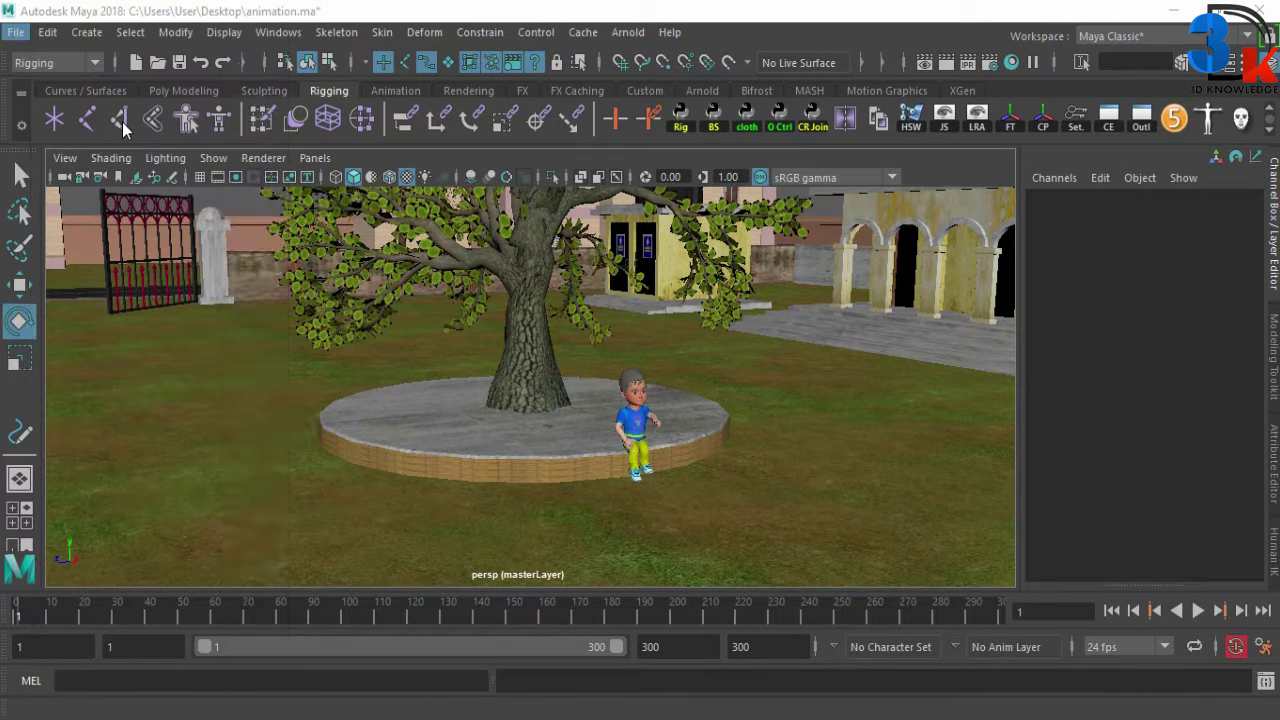
left_click(278, 161)
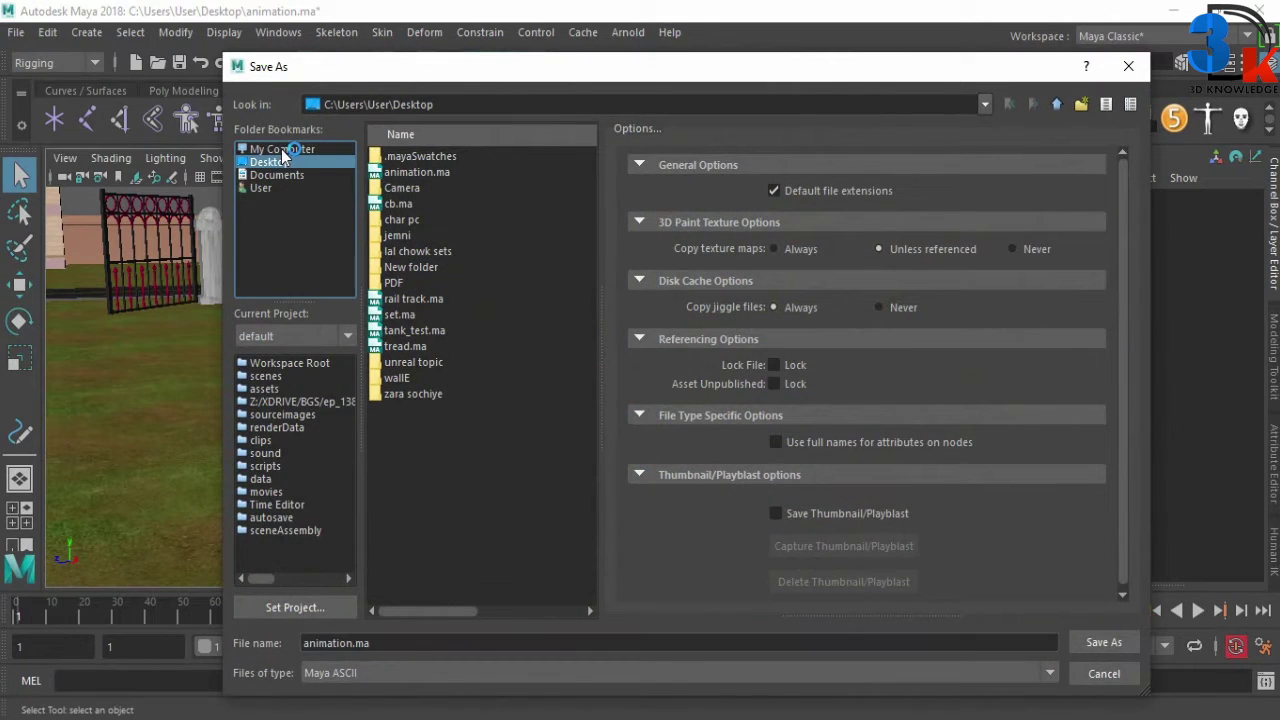
left_click(290, 150)
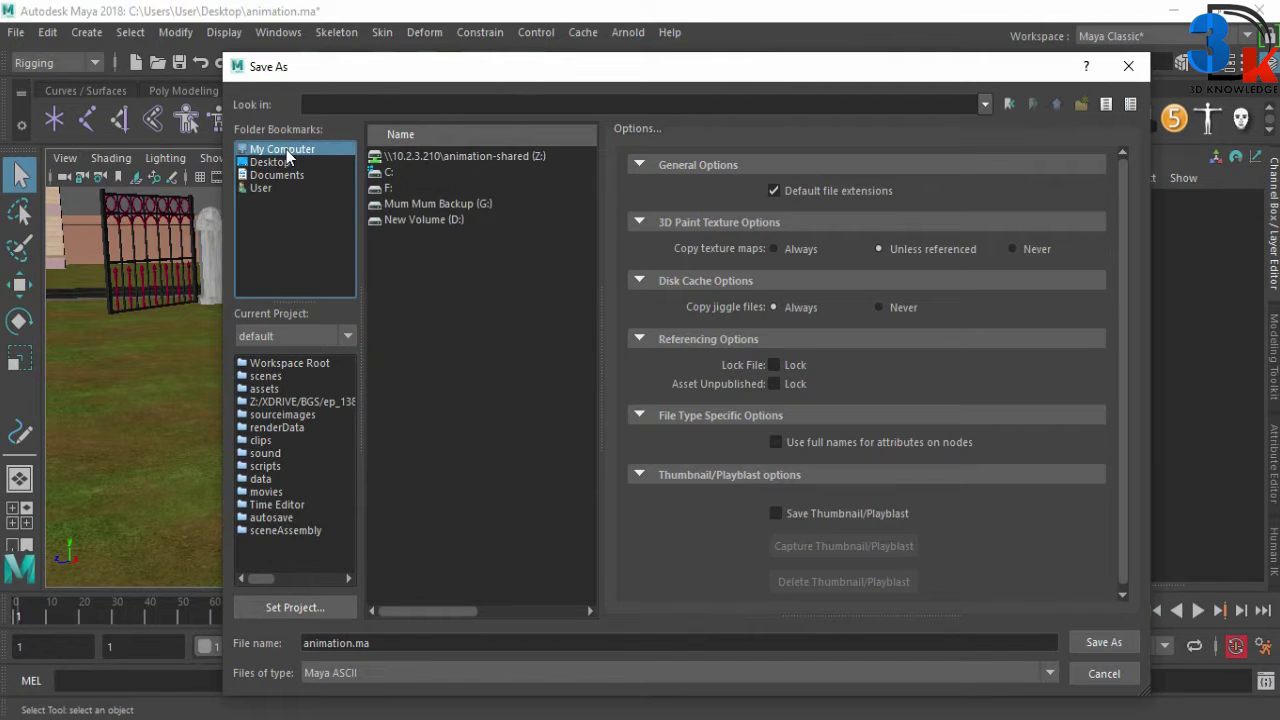
left_click(395, 189)
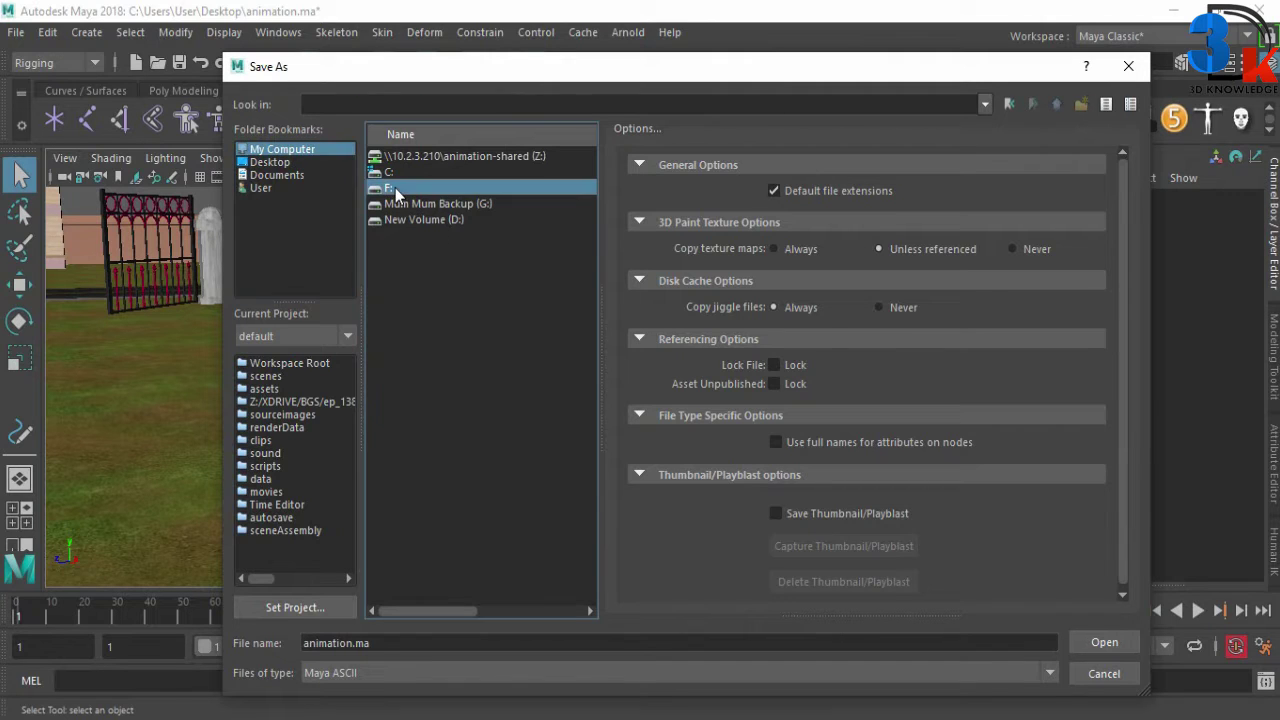
double_click(467, 218)
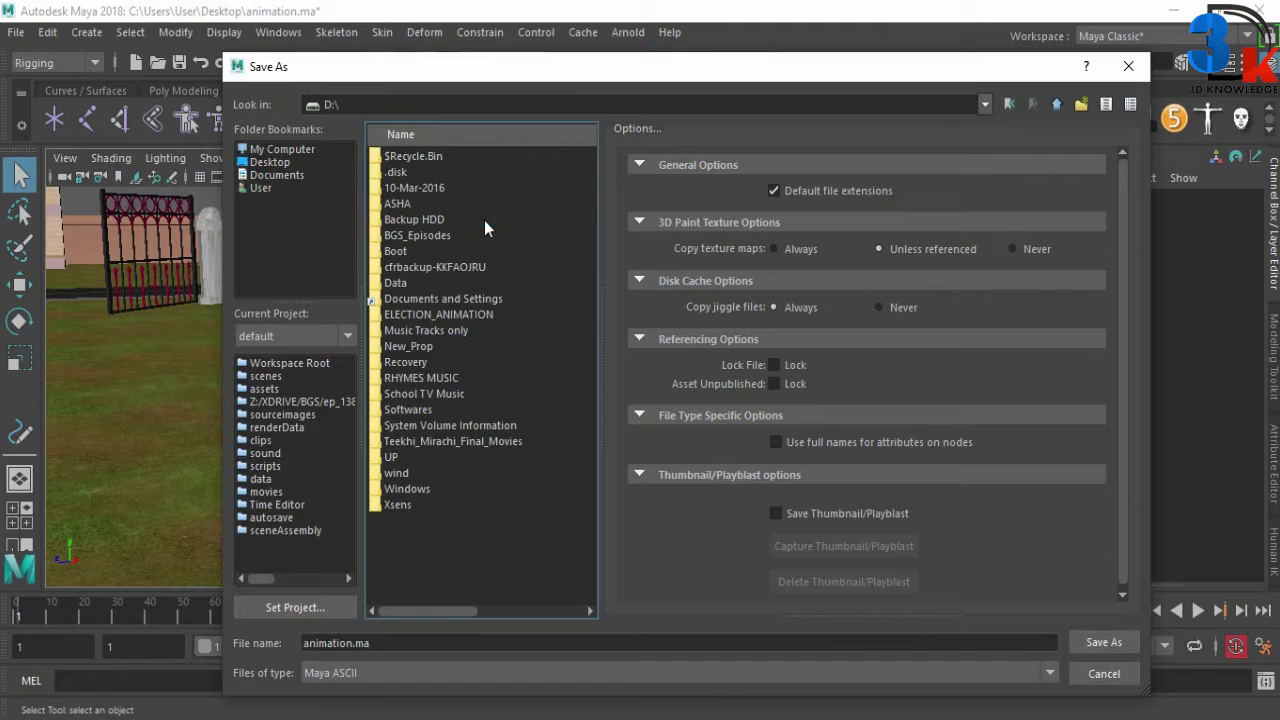
Create a new folder 'animatin' on D: and save animation.ma inside it
right_click(400, 576)
left_click(452, 597)
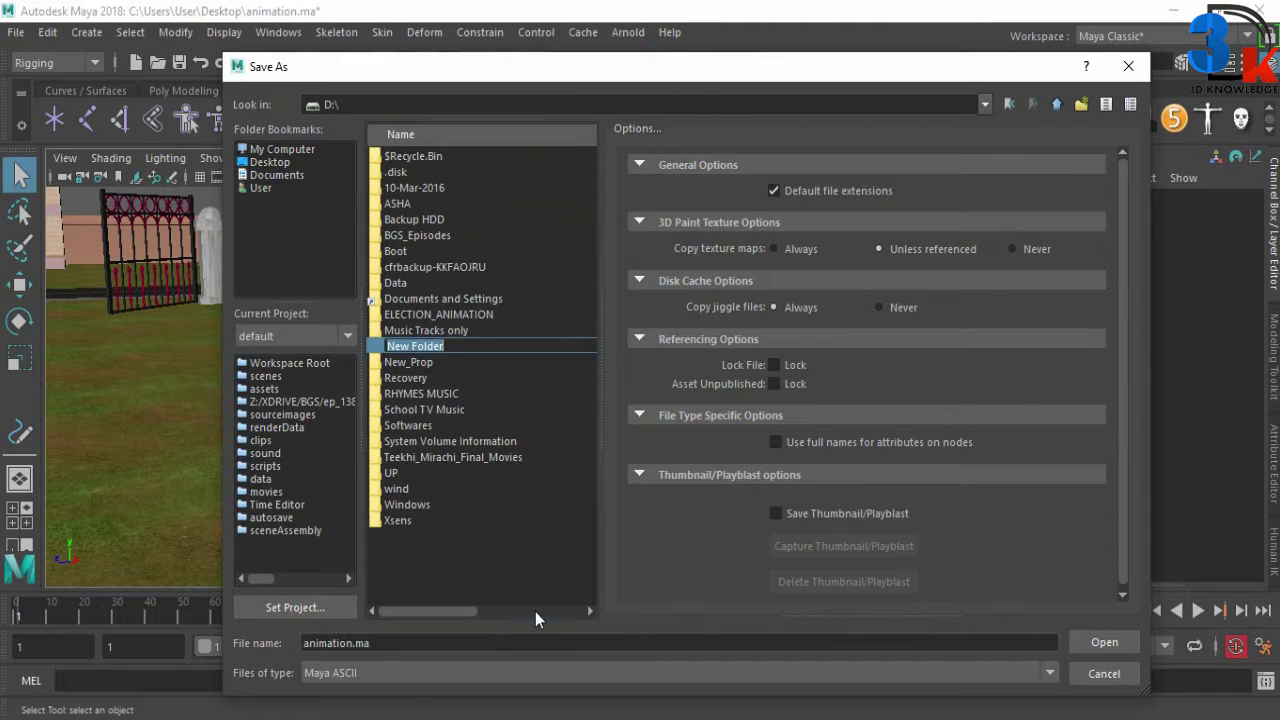
type("anima")
type("tin")
key("Return")
key("Return")
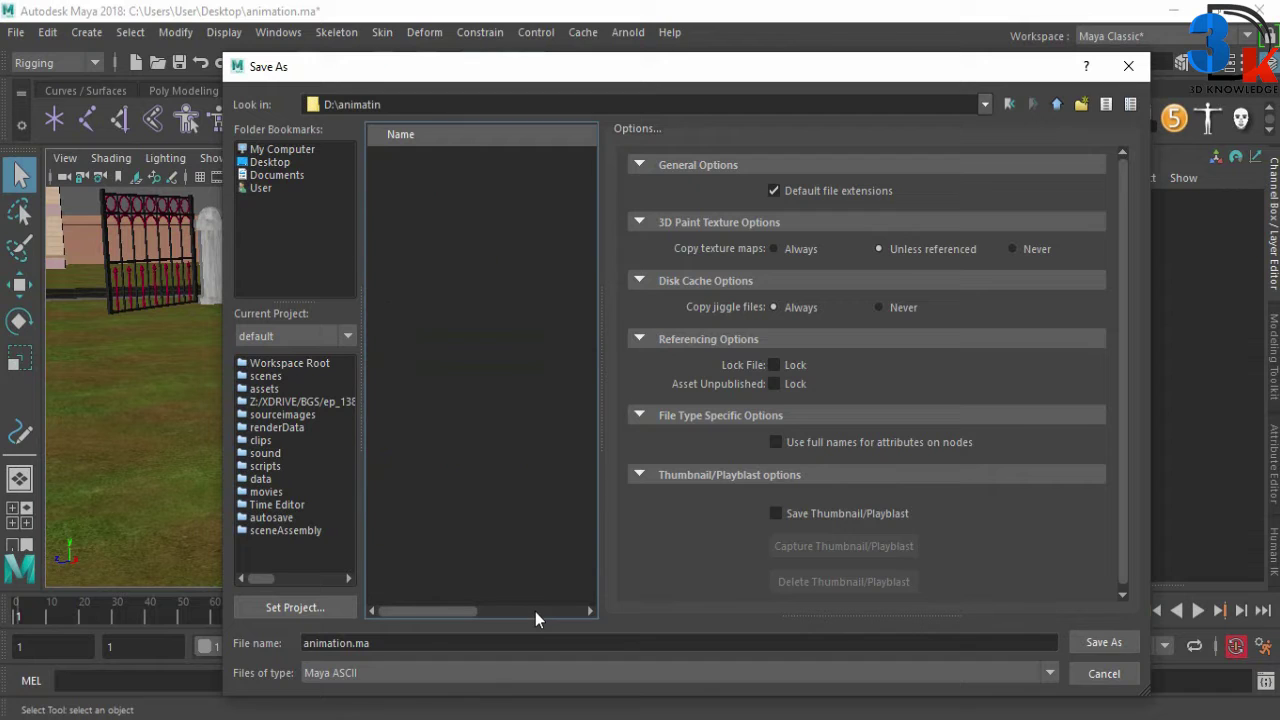
left_click(1093, 640)
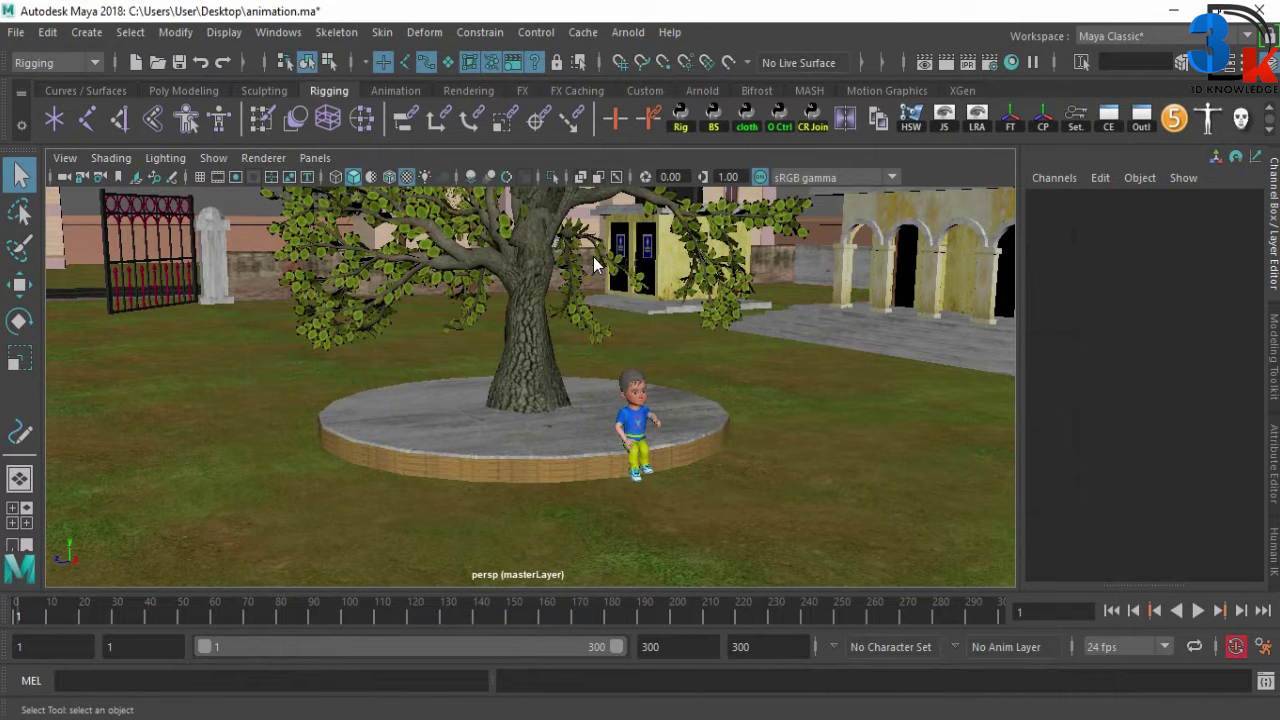
key("ctrl+s")
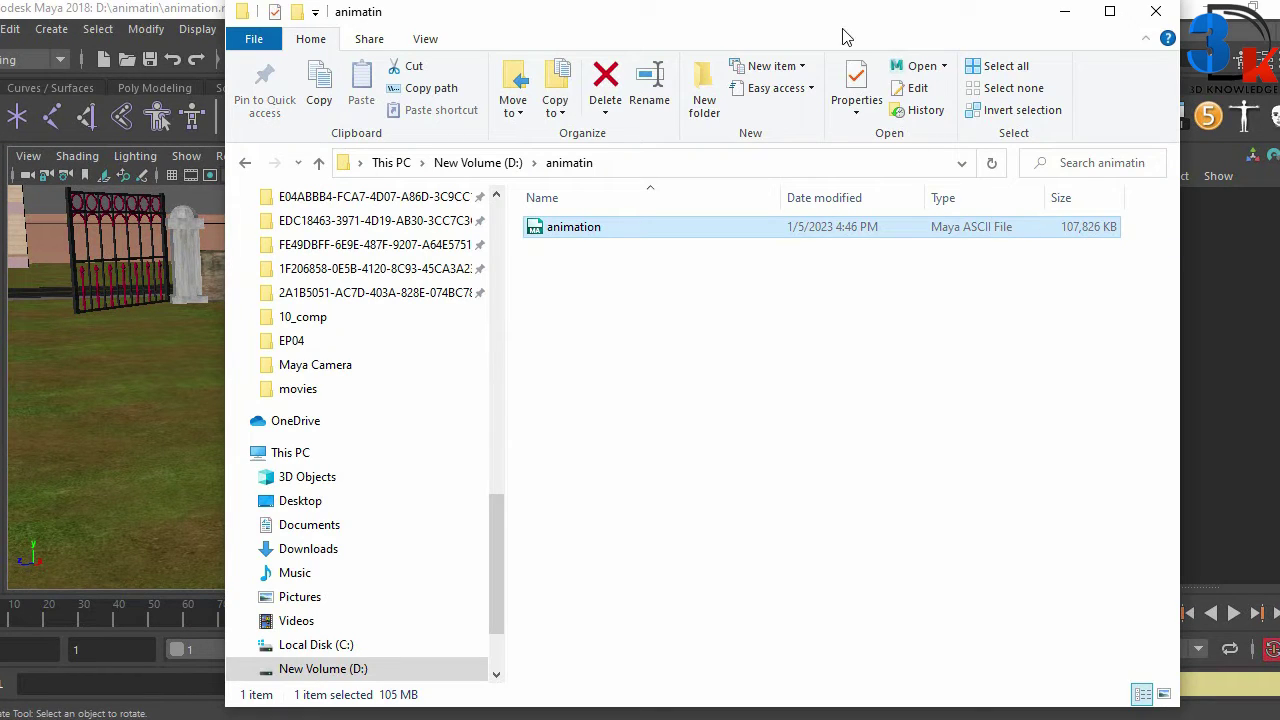
Move the Explorer window showing D:\animatin to the left, uncovering Maya
left_click_drag(843, 32, 575, 32)
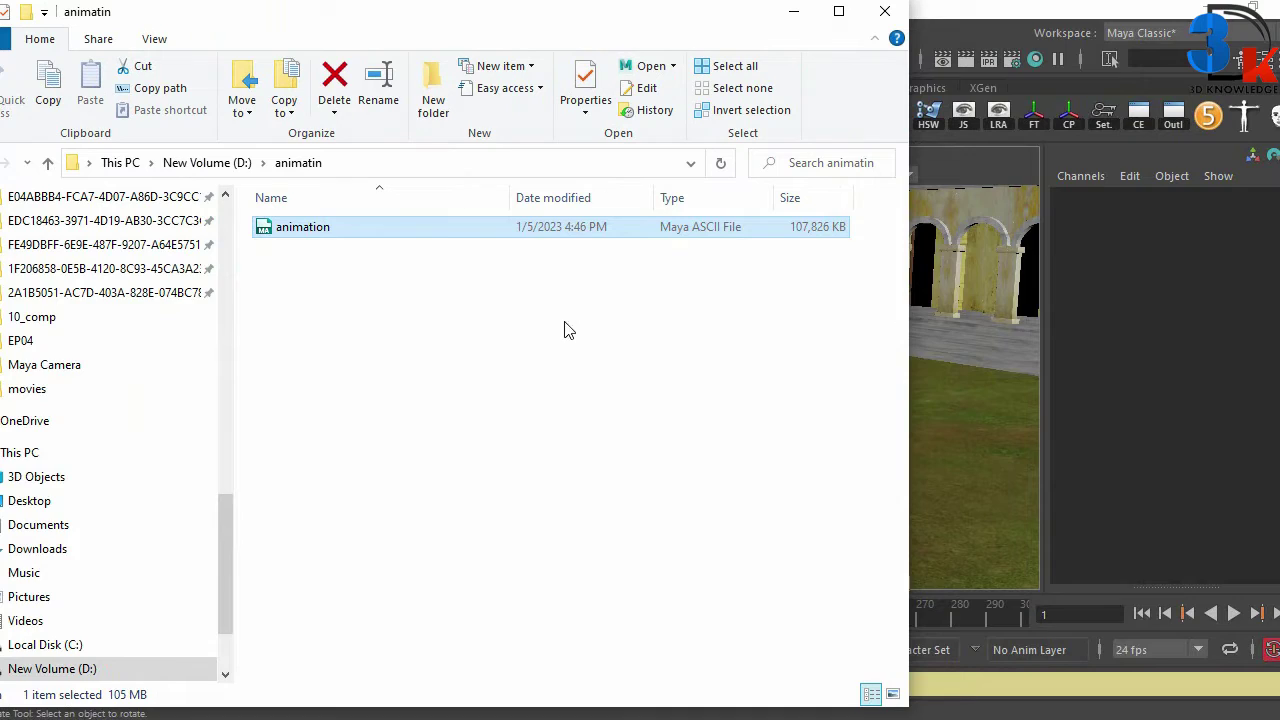